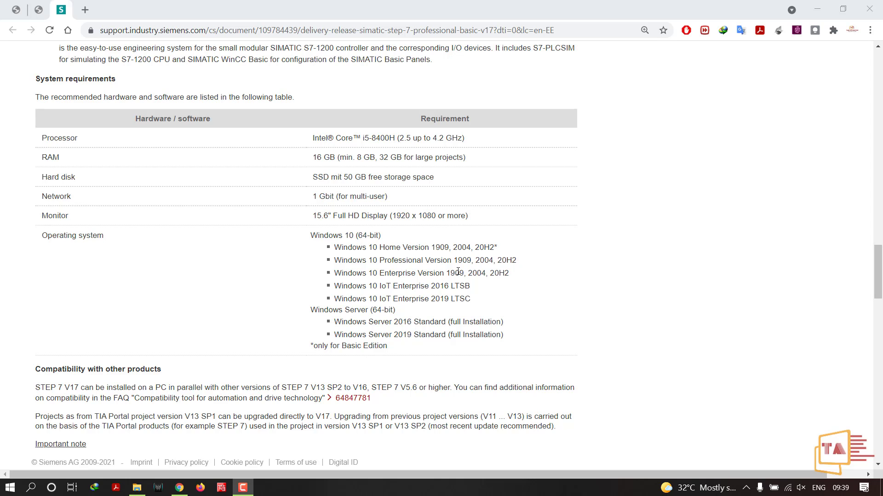
Switch to File Explorer and mount the TIA_Portal_STEP7_Prof_Safety_WINCC_Prof_V17 disc image
scroll(142, 121, down, 5)
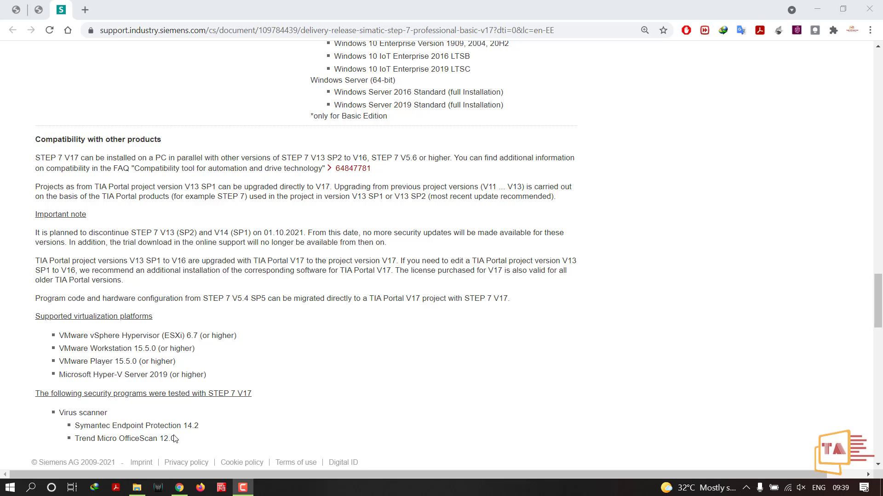
click(137, 488)
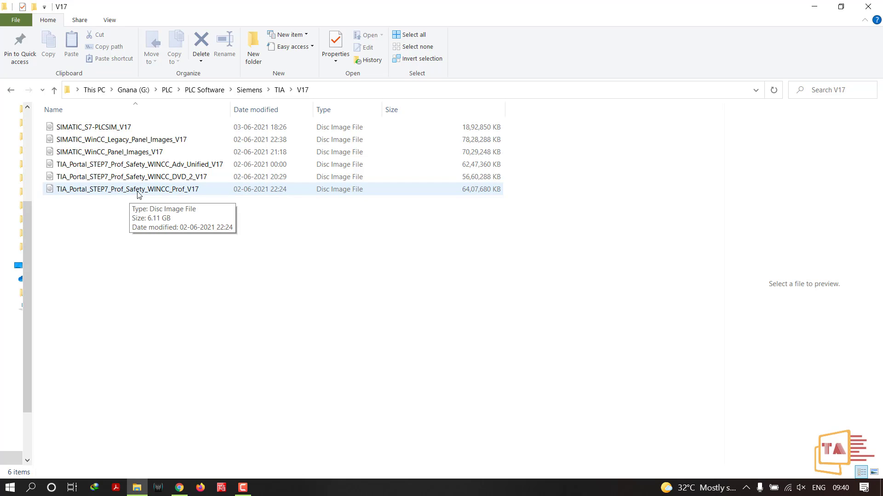
click(189, 194)
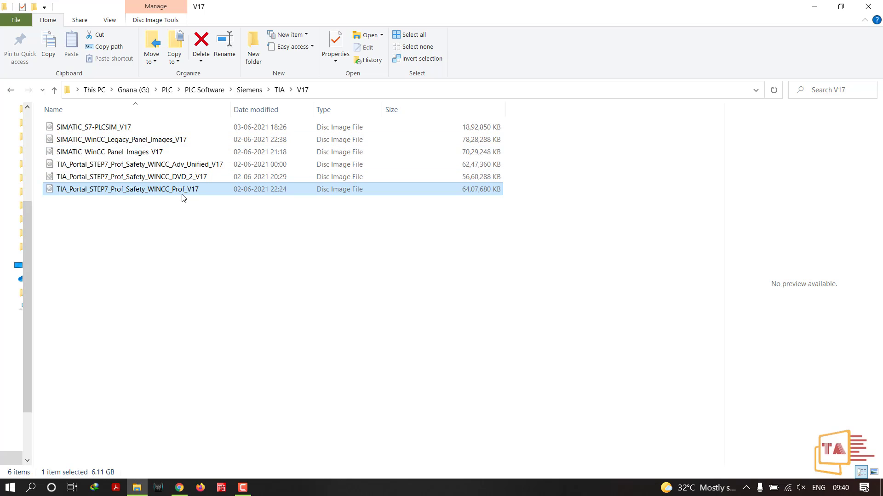
right_click(183, 192)
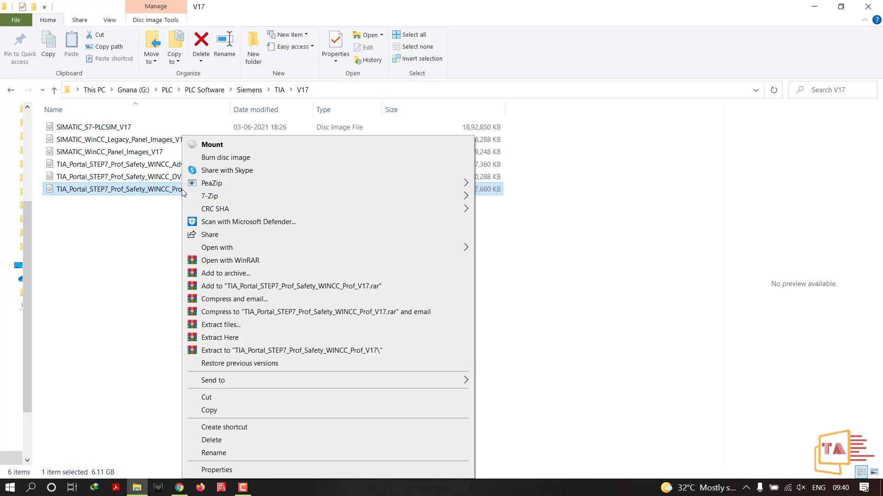
click(202, 146)
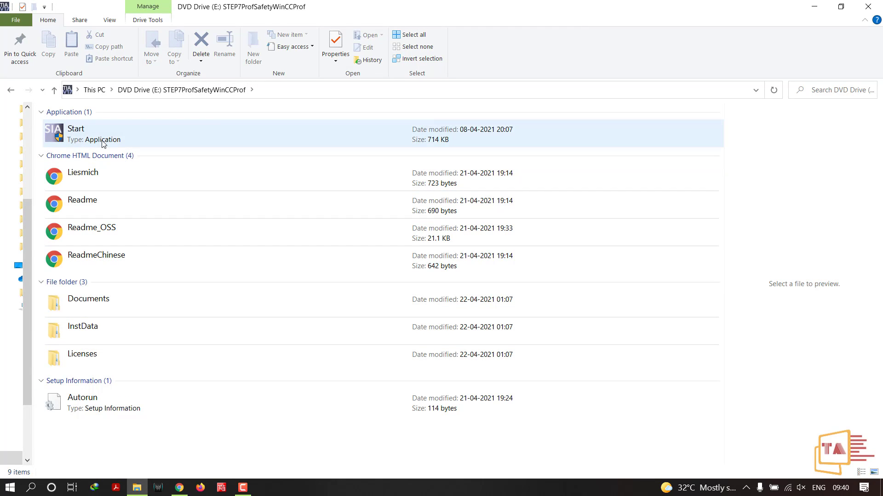
Launch the Start application from the mounted disc and proceed with English as both the installation and product language
click(120, 137)
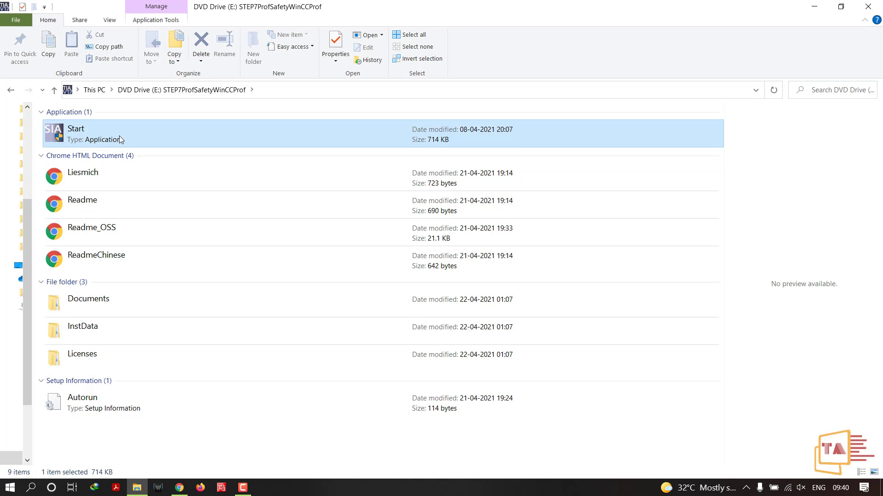
double_click(119, 136)
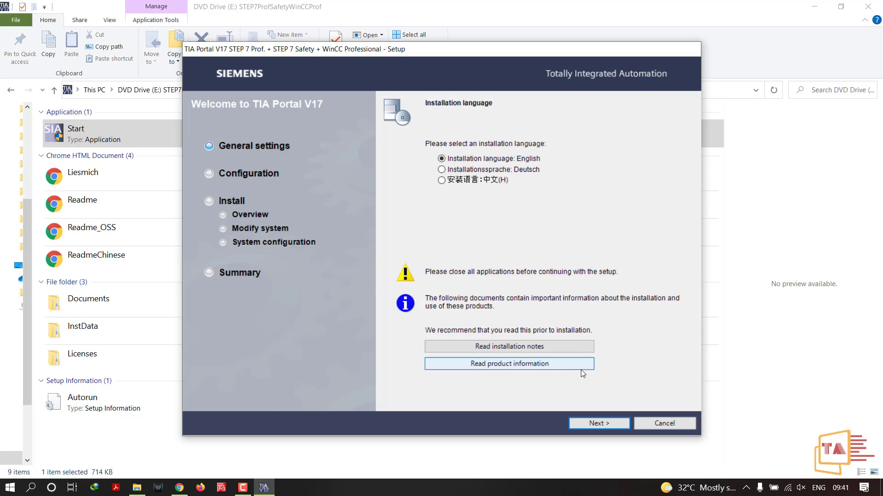
click(609, 423)
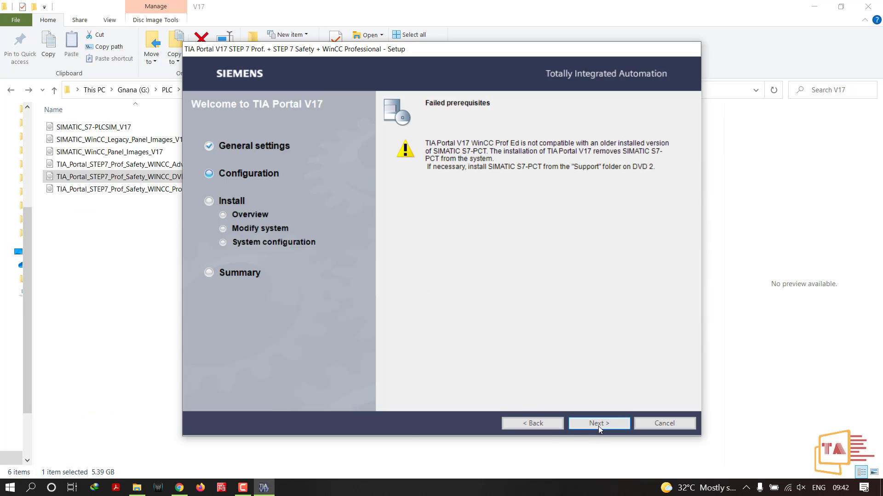
click(598, 424)
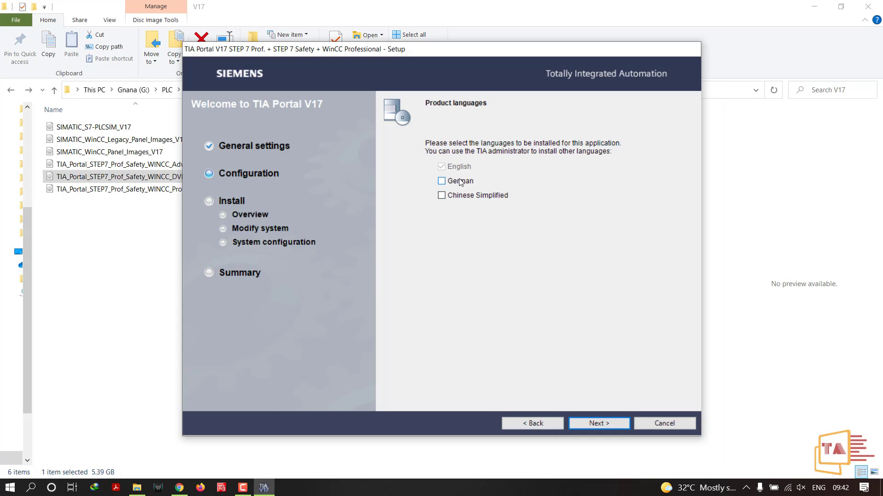
click(582, 420)
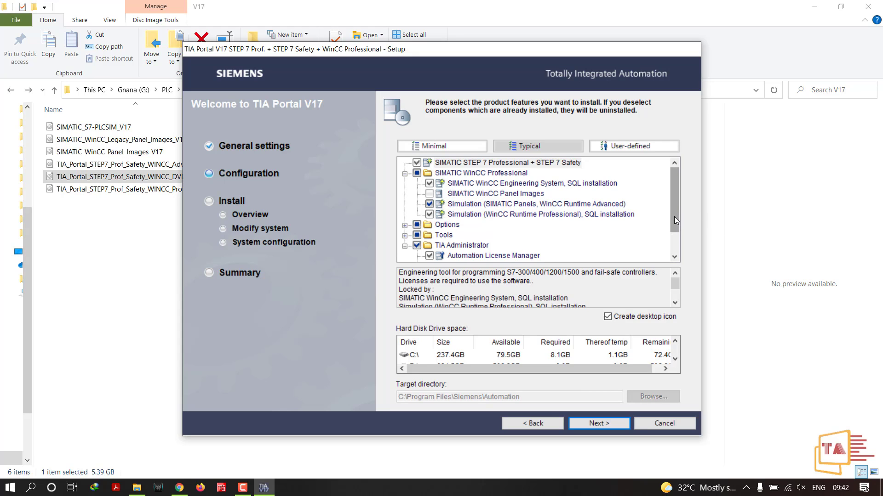
Review the product features and hard disk space, then proceed with the Typical feature selection in the default target directory
drag(674, 219, 676, 252)
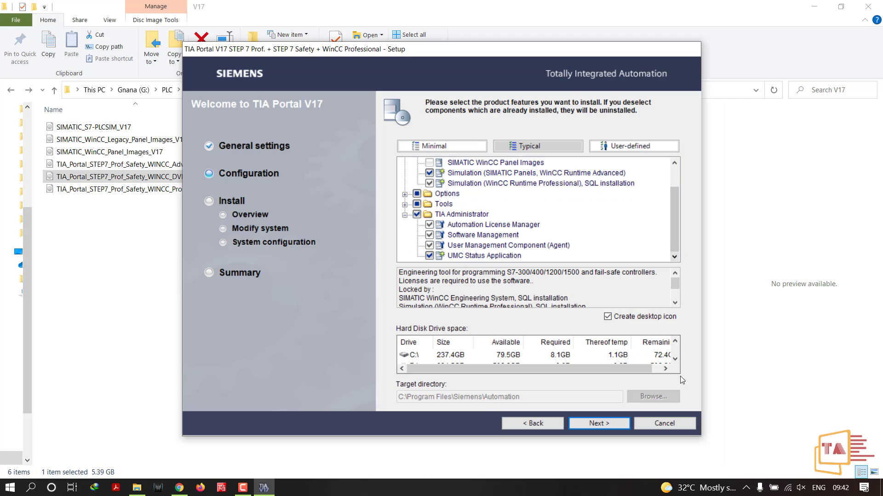
click(674, 359)
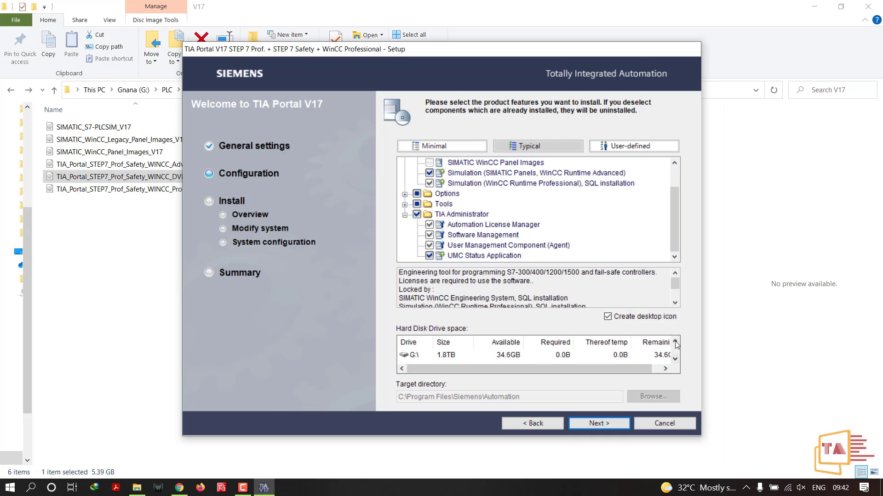
click(674, 342)
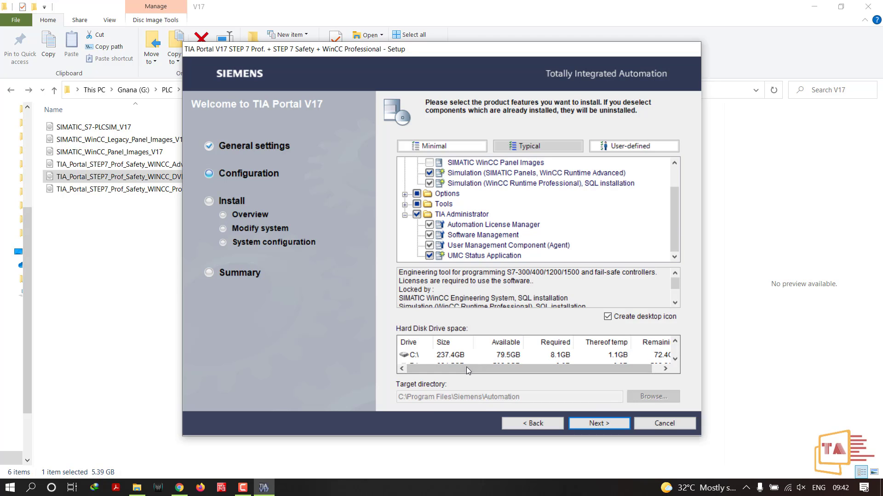
click(529, 357)
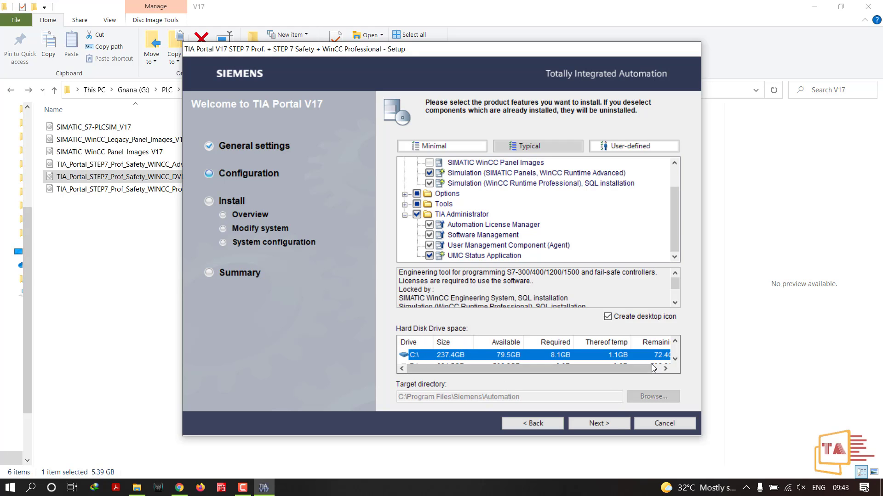
click(615, 424)
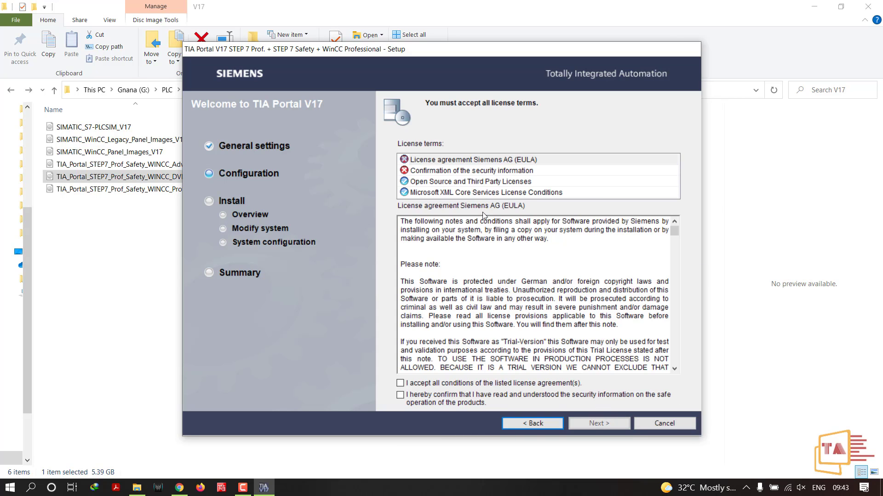
Accept all license agreements, the security information confirmation, and the security and permissions settings for this computer
click(400, 383)
click(400, 395)
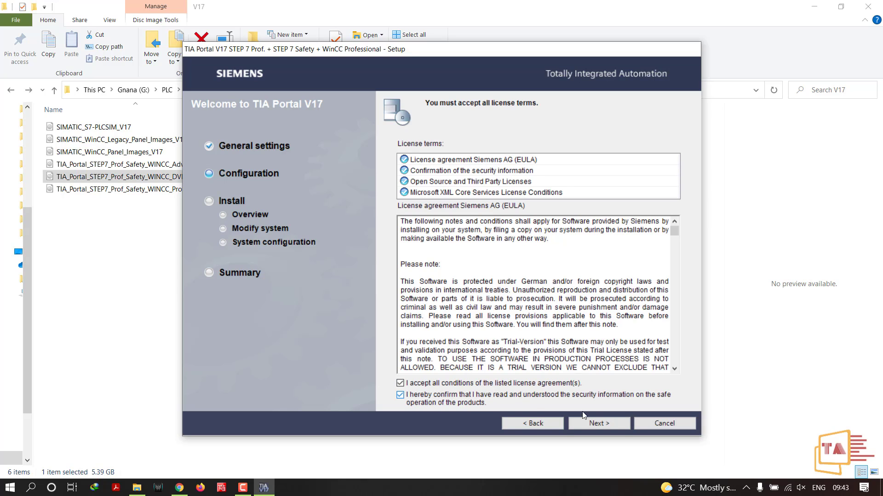
click(620, 425)
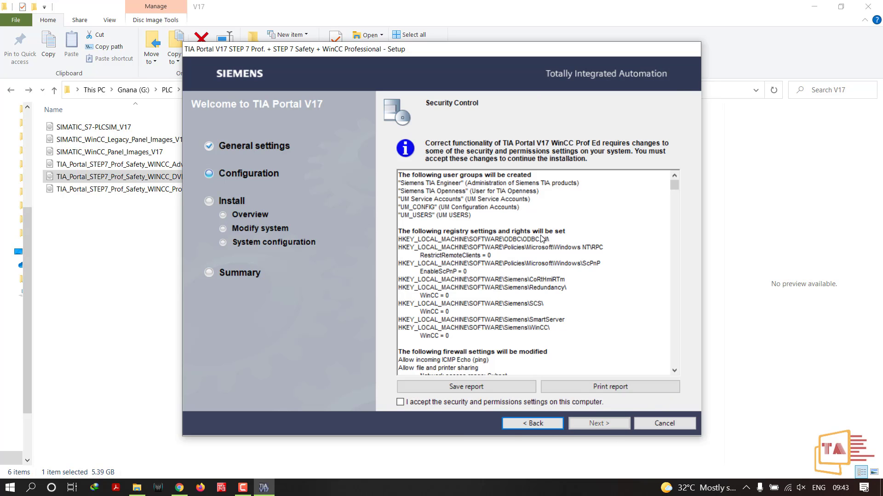
click(402, 403)
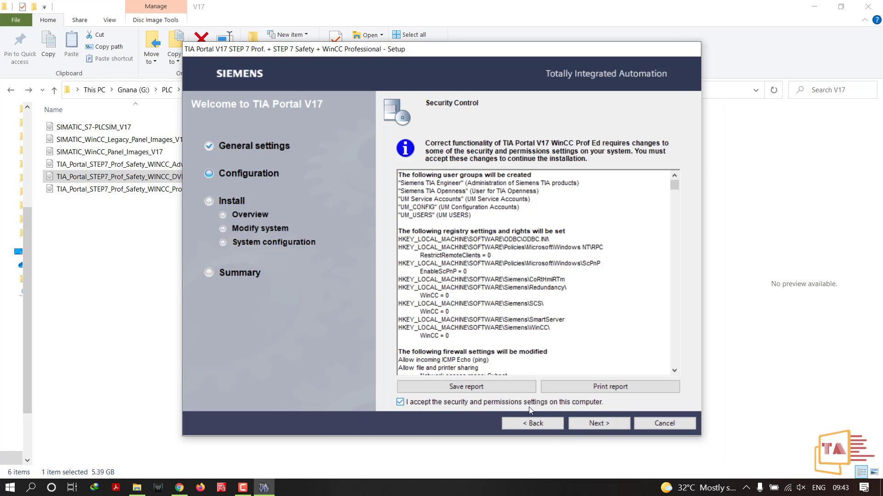
click(608, 424)
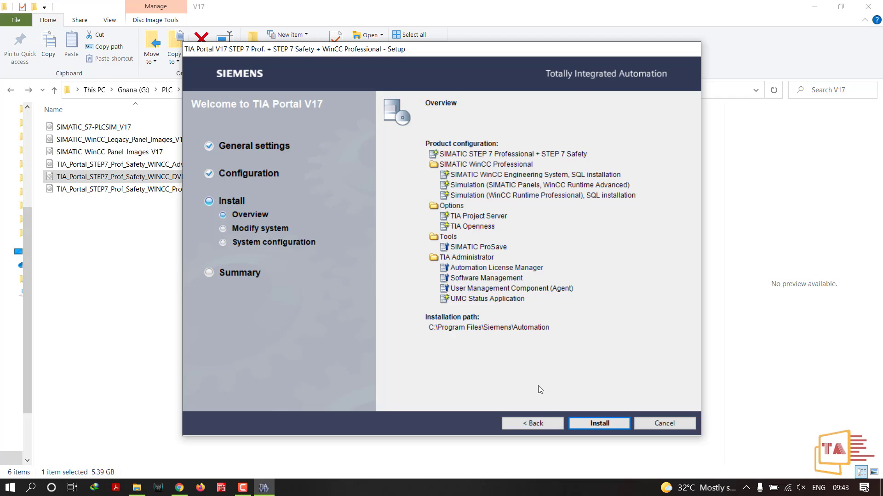
Recheck the security control page, return to the overview and start the installation
click(539, 424)
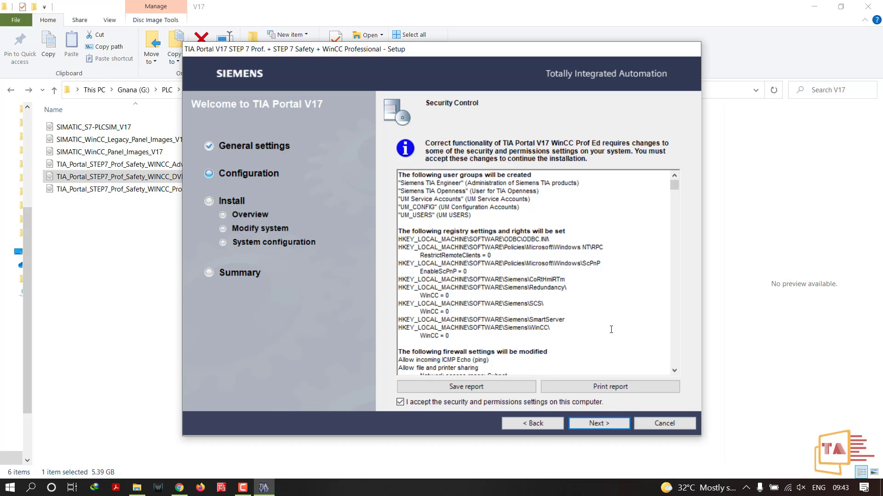
click(603, 422)
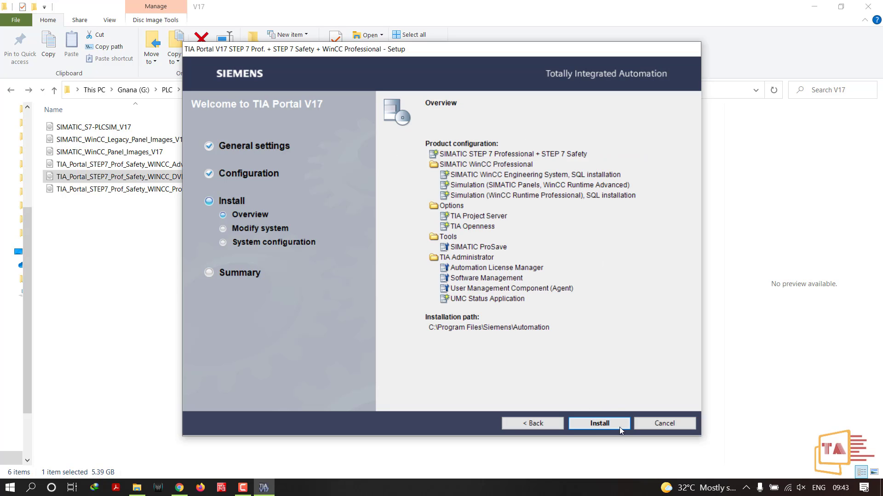
click(617, 423)
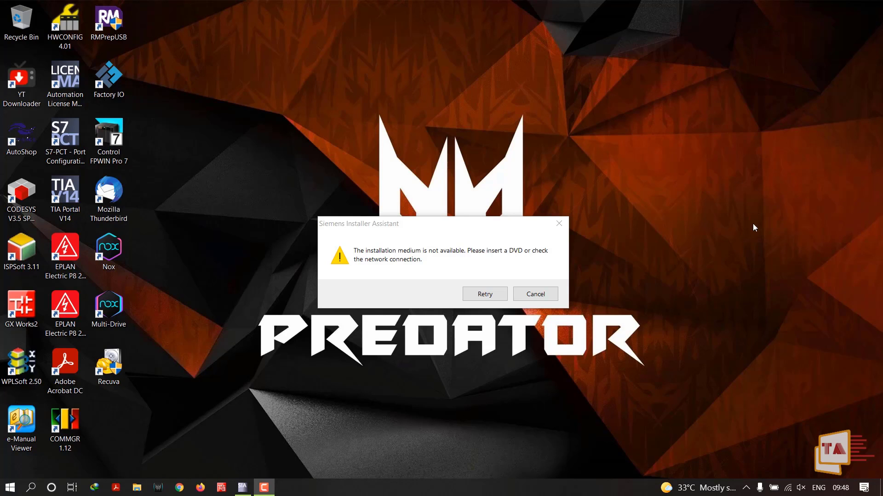
Mount the TIA_Portal_STEP7_Prof_Safety_WINCC_Prof_V17 disc image again and retry the installer's request for its installation medium
click(439, 227)
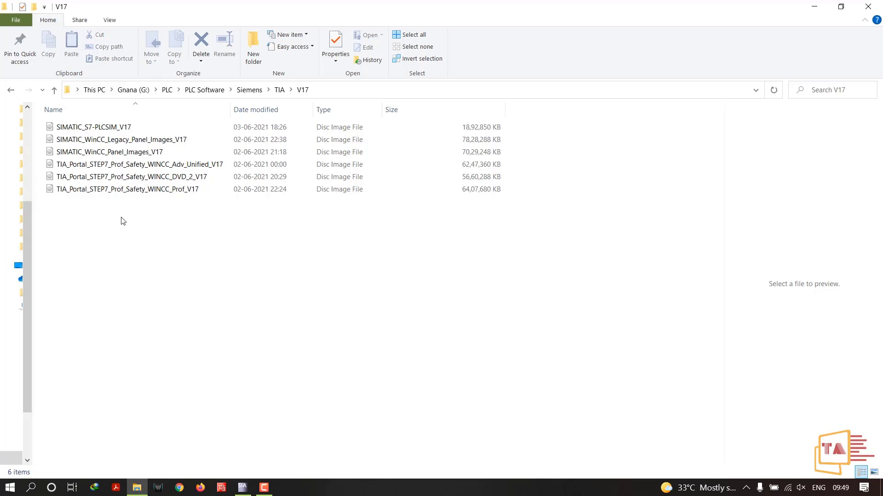
click(167, 191)
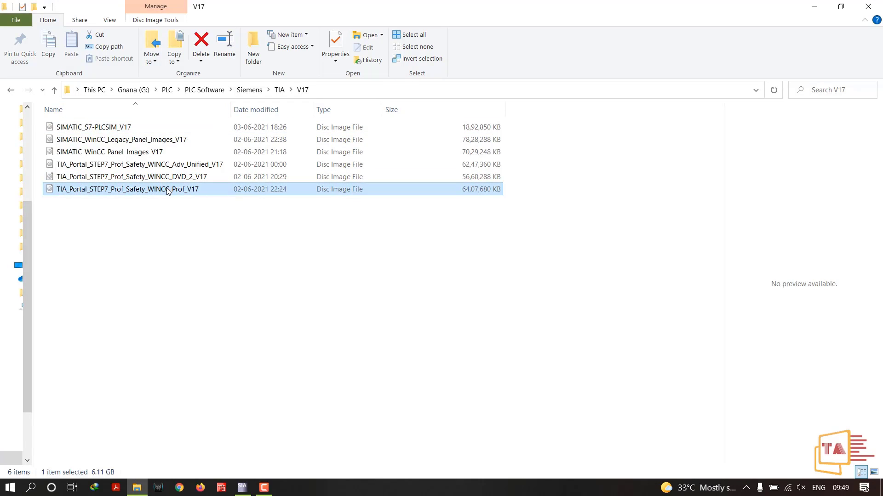
right_click(189, 197)
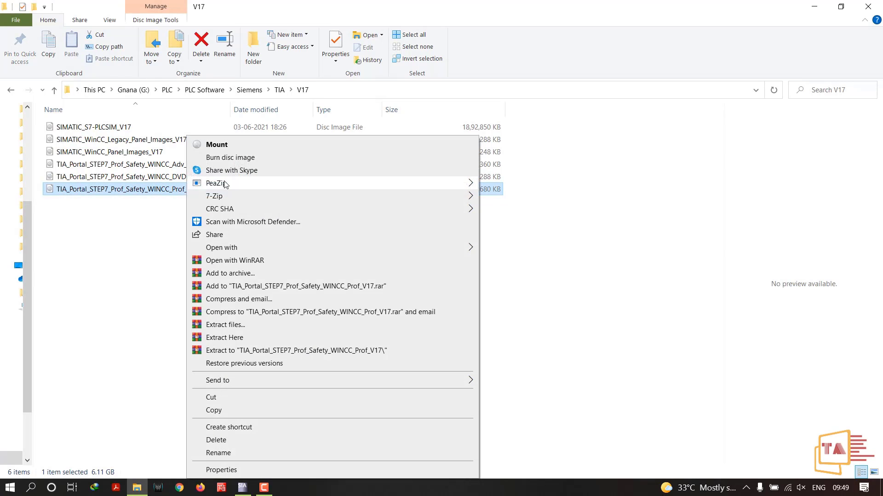
click(230, 148)
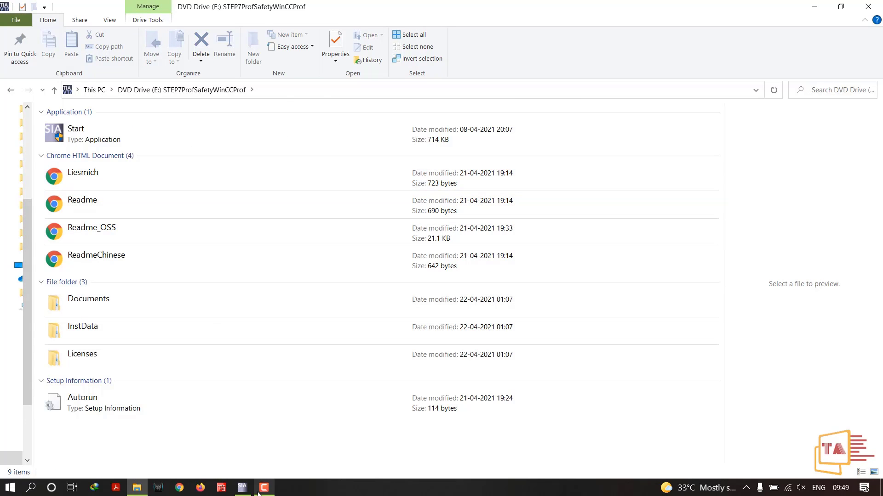
click(482, 297)
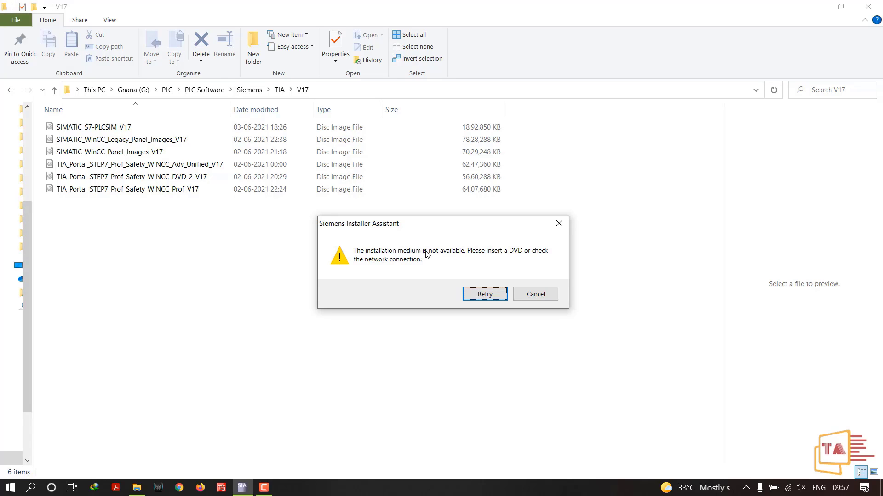
Remount the WINCC_Prof_V17 disc image and resume the setup by retrying the missing-medium prompt
right_click(177, 191)
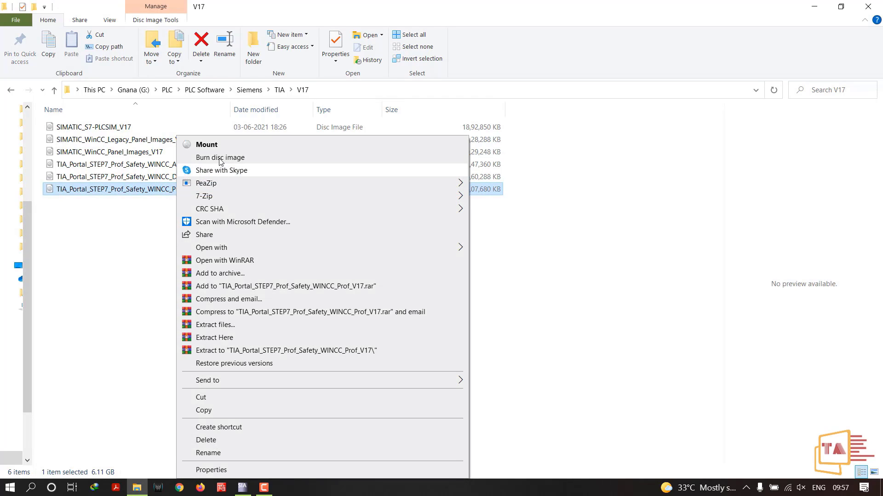
click(209, 145)
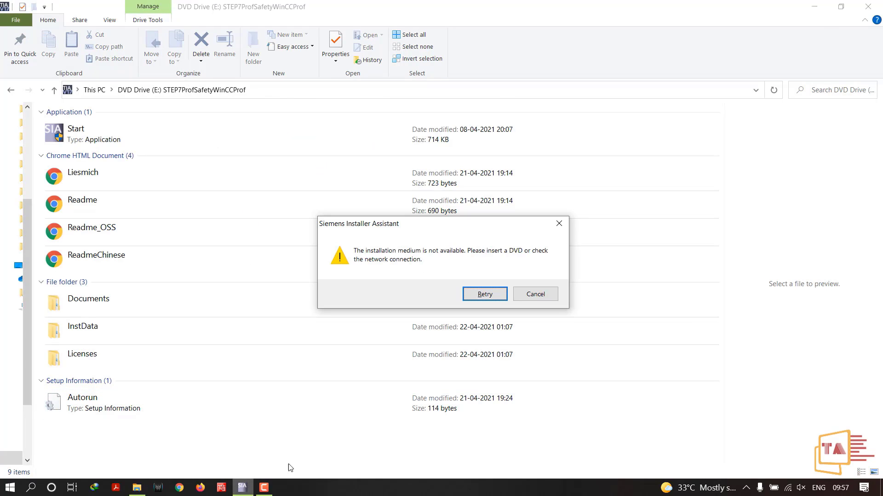
click(485, 294)
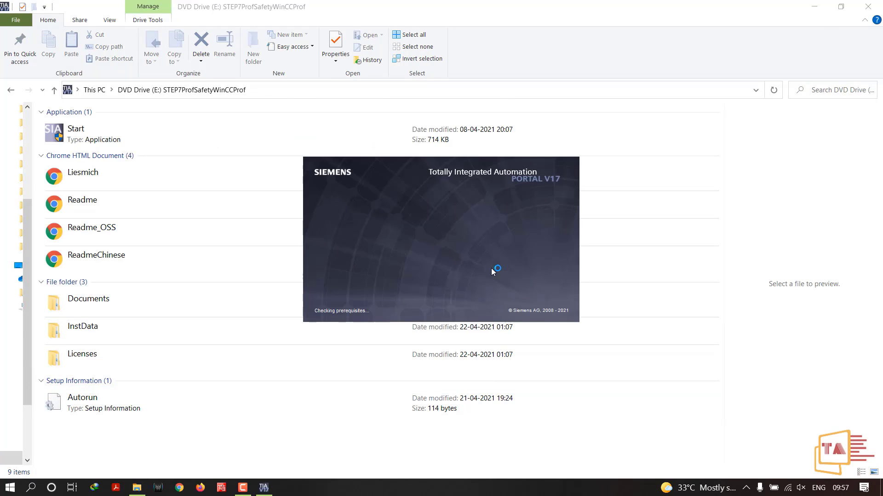
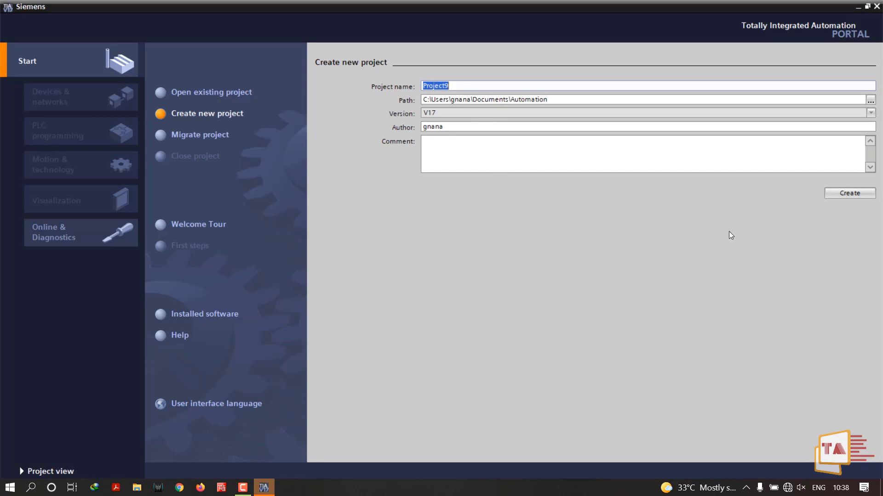
Create a new V17 project with the default name and open its PLC programming area
click(845, 192)
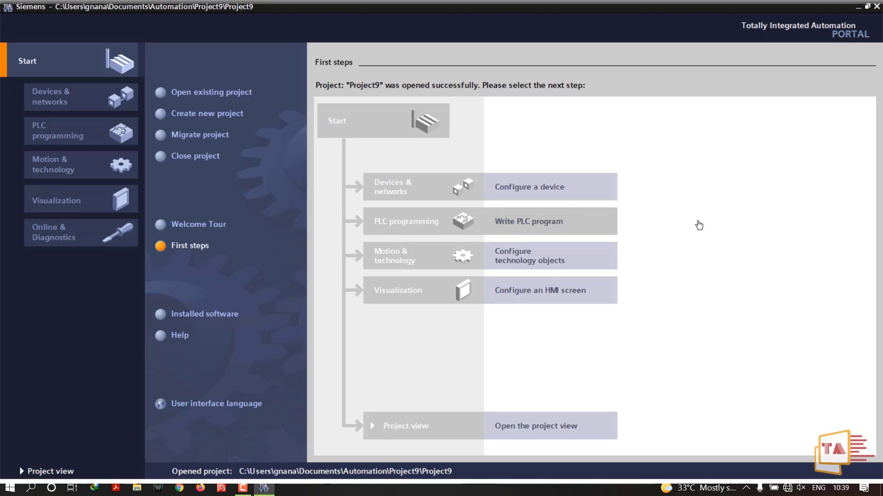
click(565, 223)
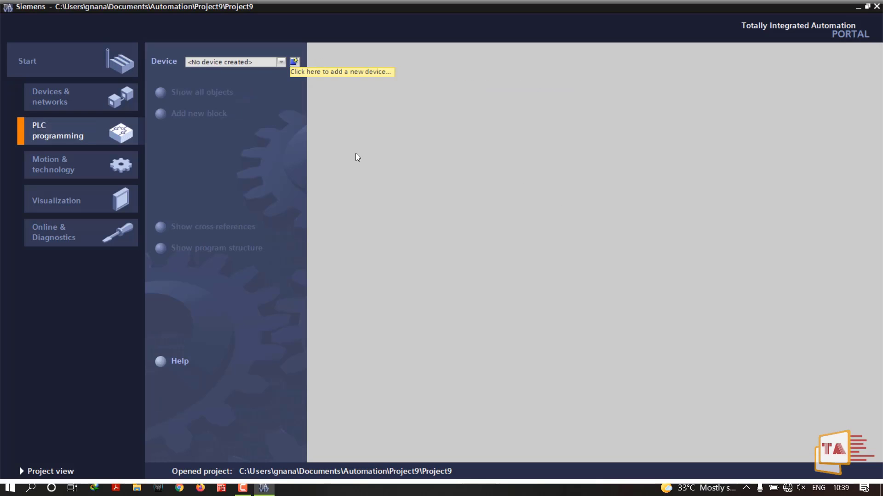
Start adding a SIMATIC S7-300 CPU 313C controller to the project and activate the STEP 7 Professional trial license
click(295, 65)
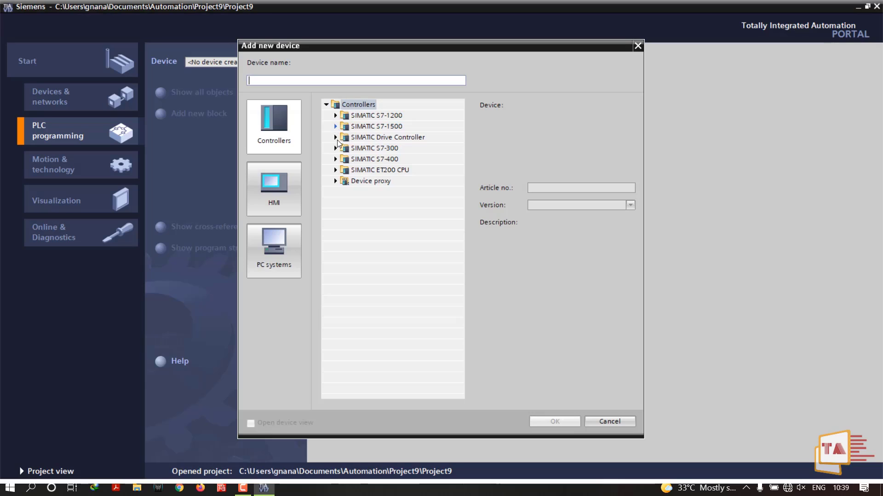
click(335, 148)
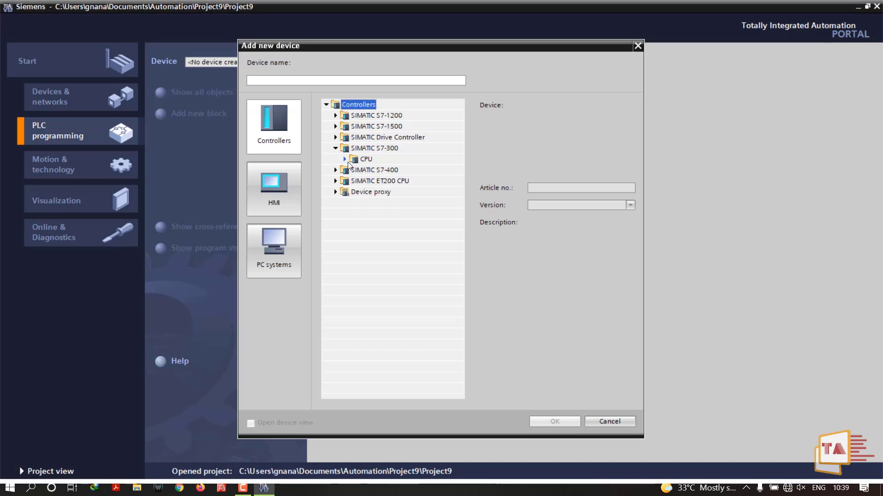
click(346, 159)
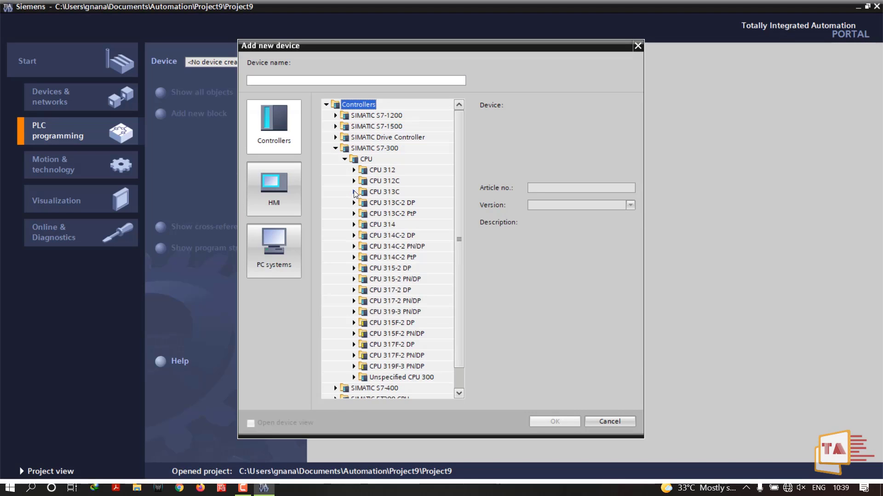
click(391, 194)
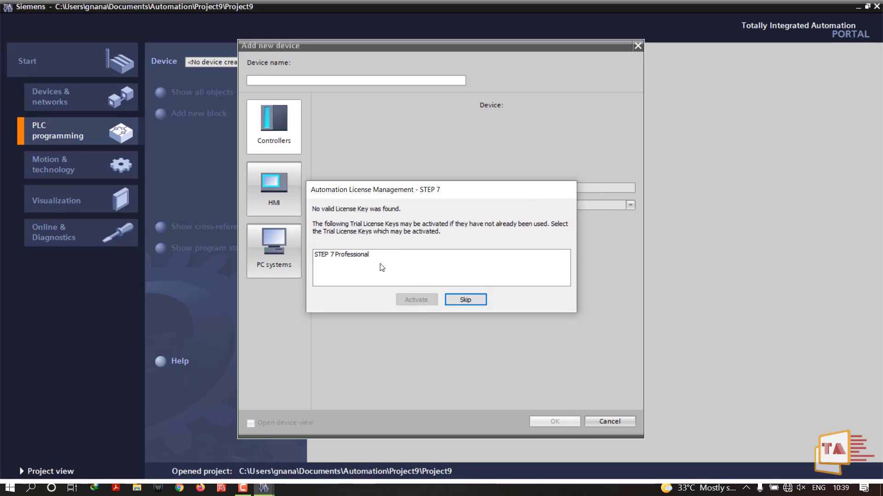
click(357, 255)
click(416, 300)
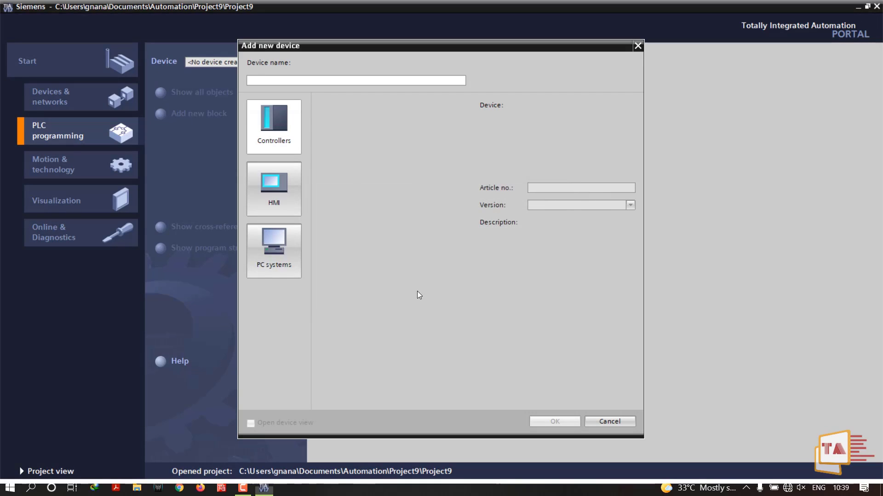
Add the CPU 313C with article number 6ES7 313-5BF03-0AB0 as PLC_1 and open its Main organization block
click(389, 203)
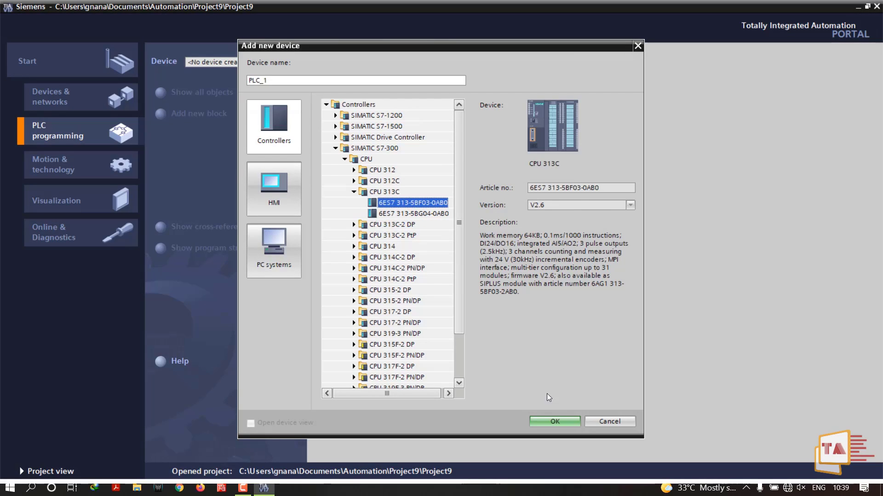
click(559, 422)
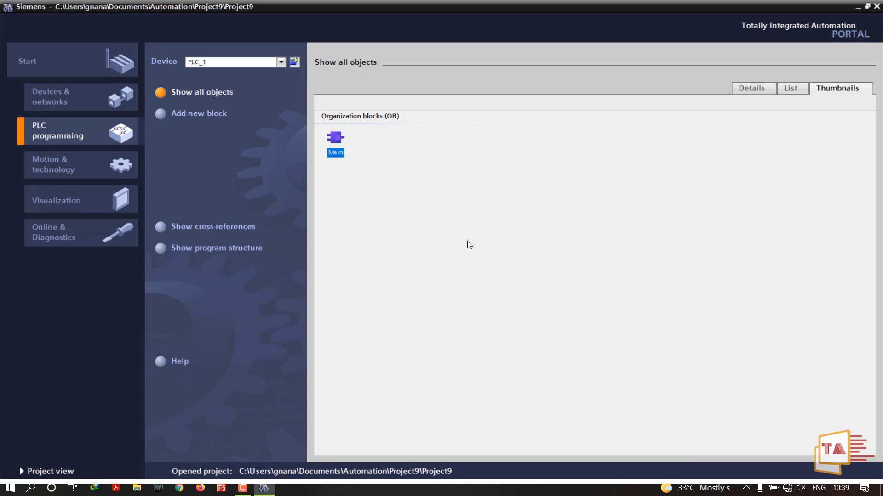
click(346, 149)
double_click(337, 143)
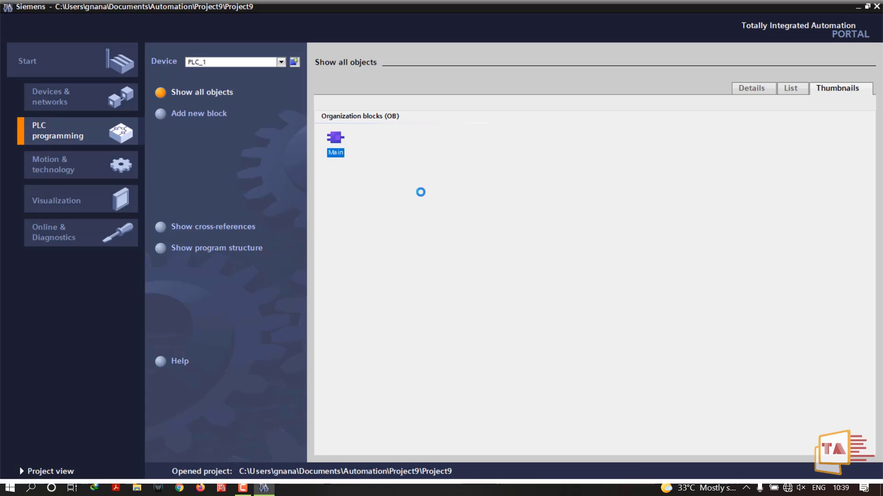